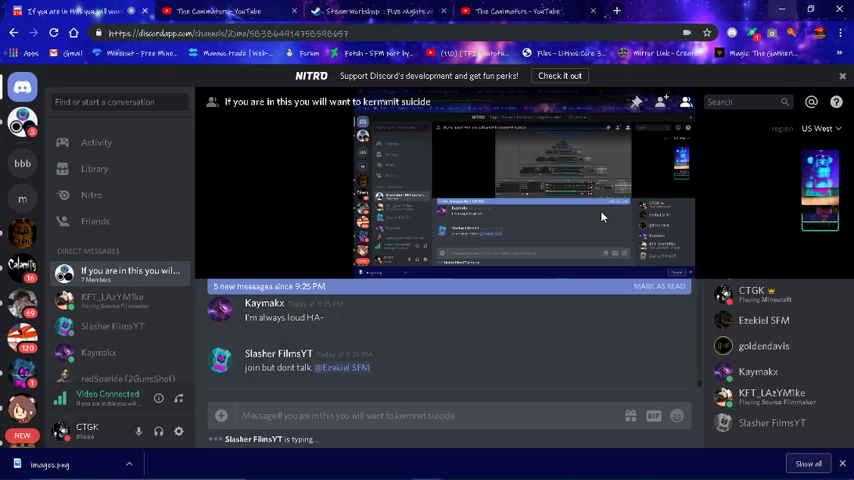
# - Dismiss the '5 new messages' bar and show all six participants in the call grid
pyautogui.click(505, 372)
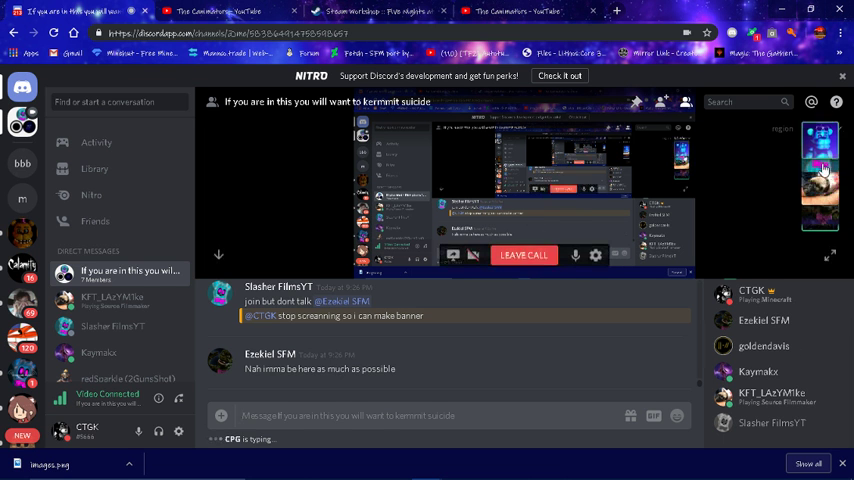
pyautogui.moveTo(818, 212)
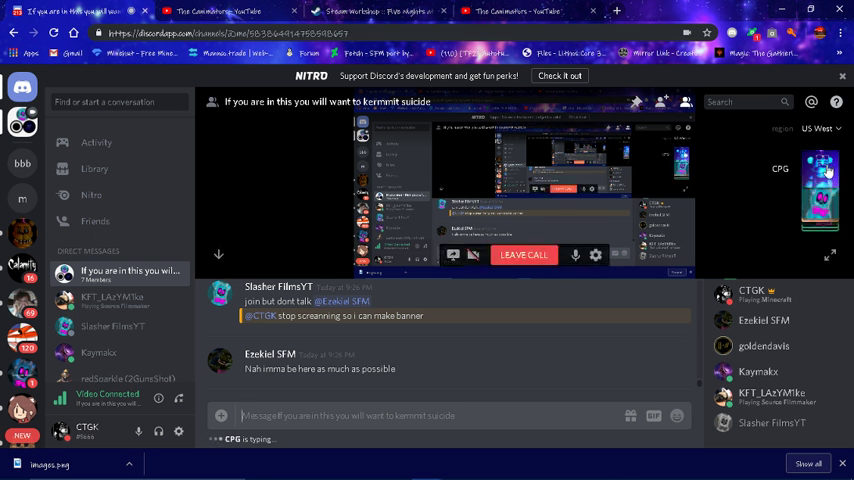
pyautogui.moveTo(524, 190)
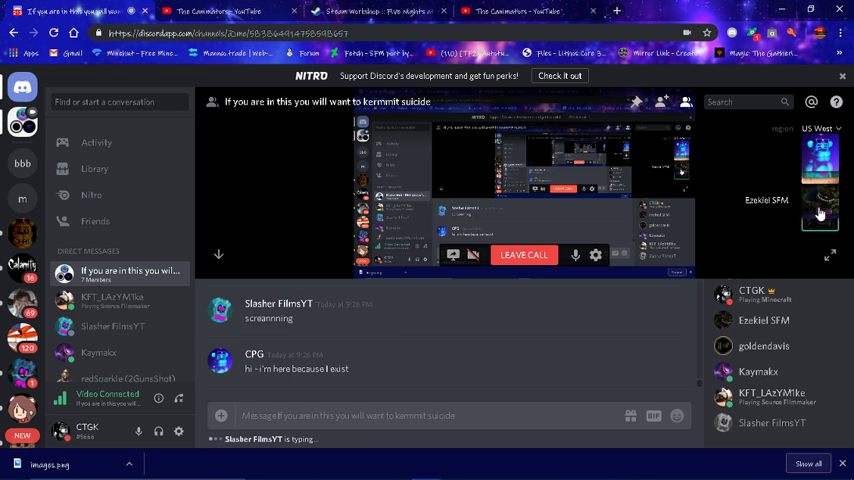
pyautogui.click(813, 232)
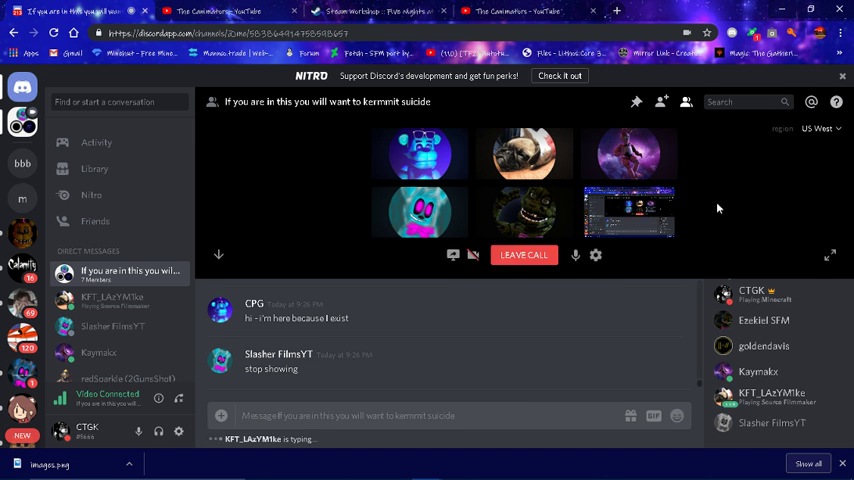
pyautogui.click(657, 220)
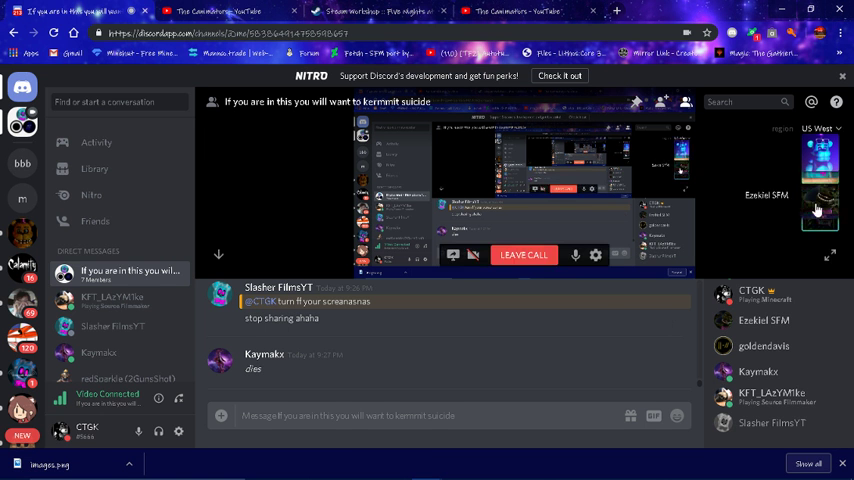
# - Open and dismiss Ezekiel SFM's member menu, then bring the OBS Studio window forward
pyautogui.rightClick(779, 328)
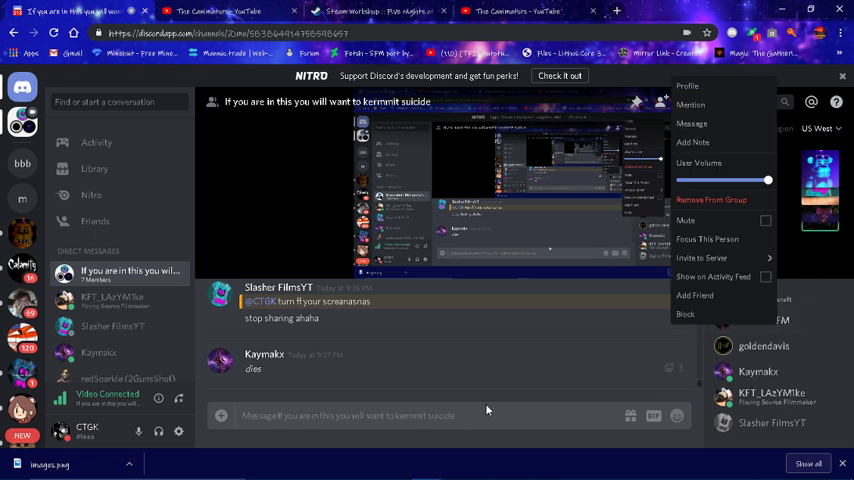
pyautogui.click(555, 195)
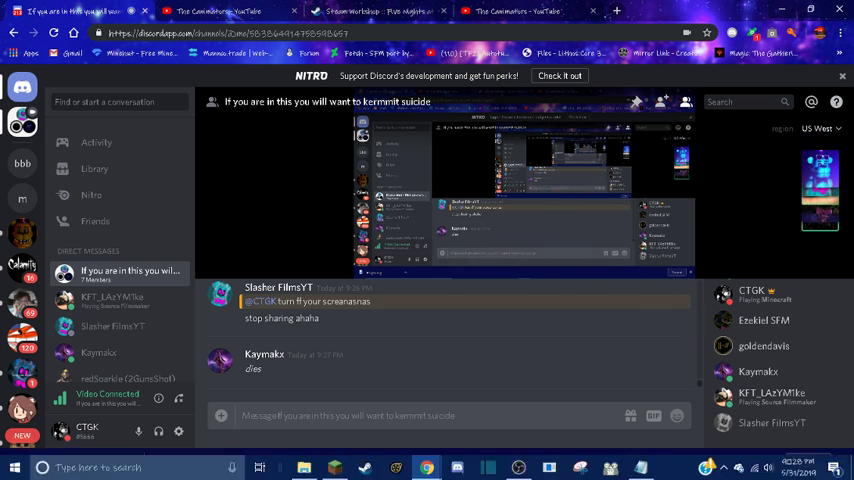
pyautogui.click(518, 467)
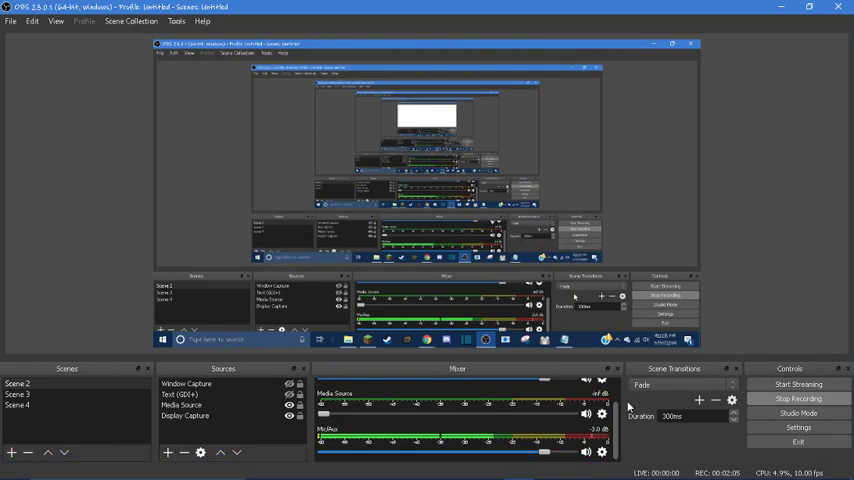